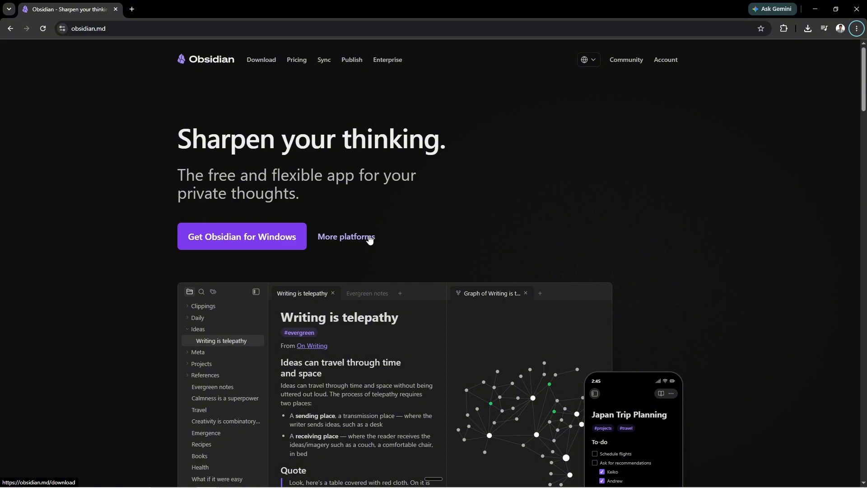
Look through the Obsidian homepage's feature sections, from the app preview down to the footer links and back up.
scroll(375, 237, down, 5)
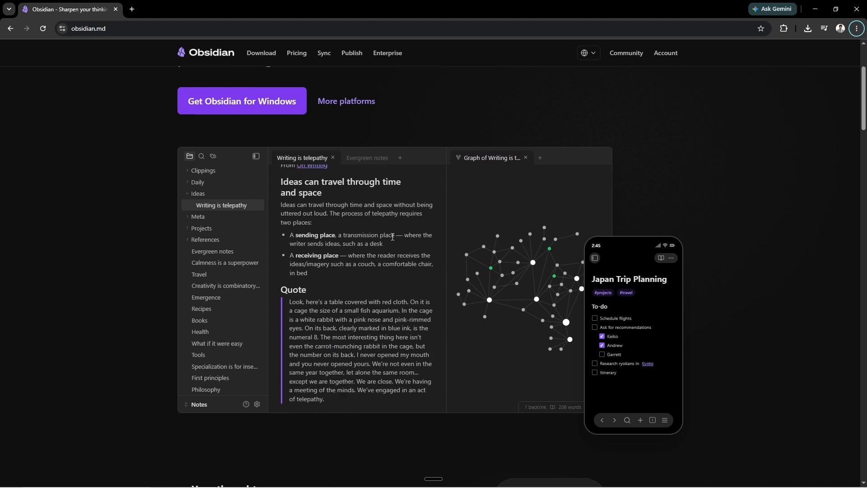
scroll(397, 231, down, 6)
scroll(397, 246, down, 9)
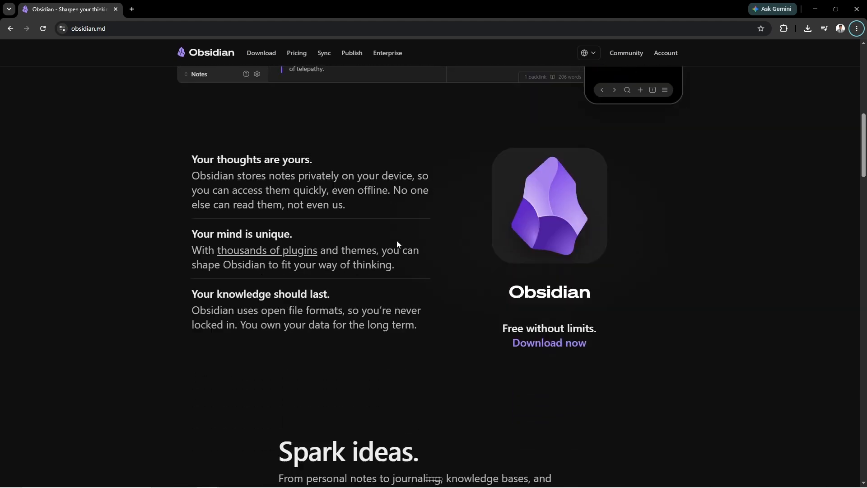
scroll(393, 239, down, 1)
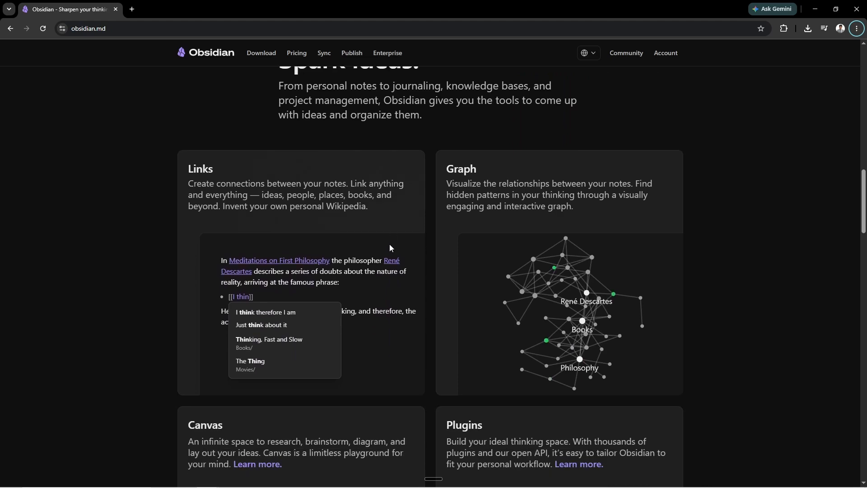
scroll(391, 241, down, 3)
scroll(396, 251, down, 8)
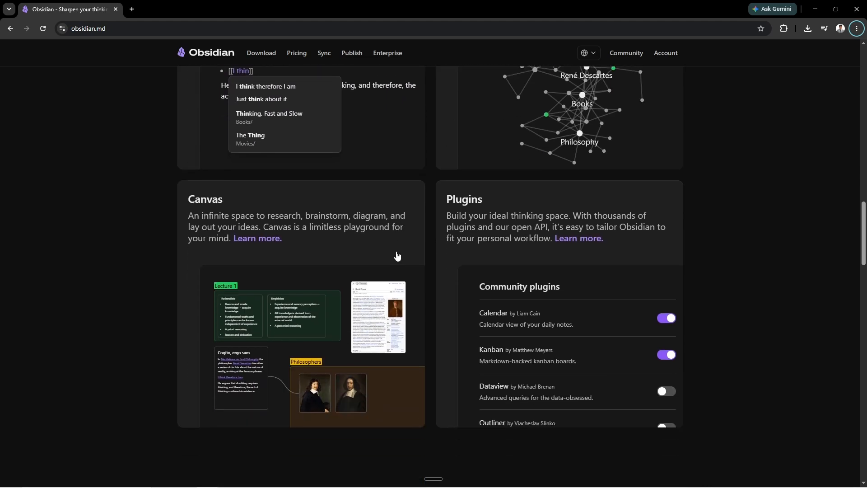
scroll(399, 251, down, 8)
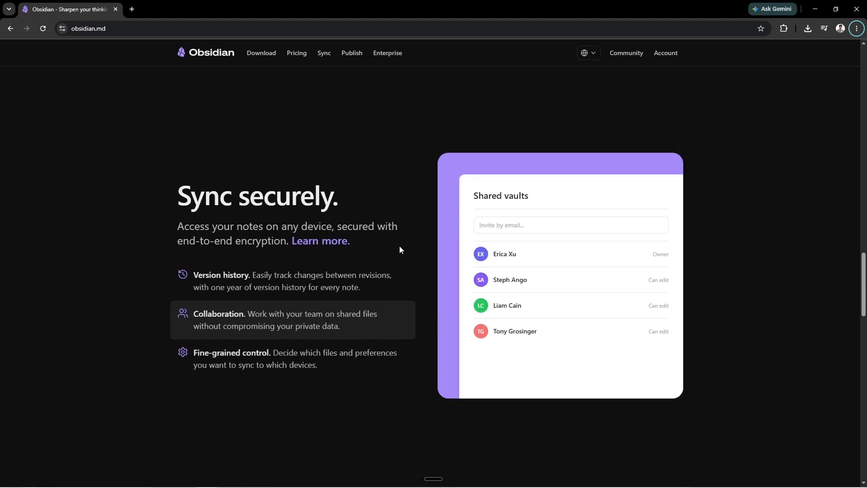
scroll(406, 251, down, 8)
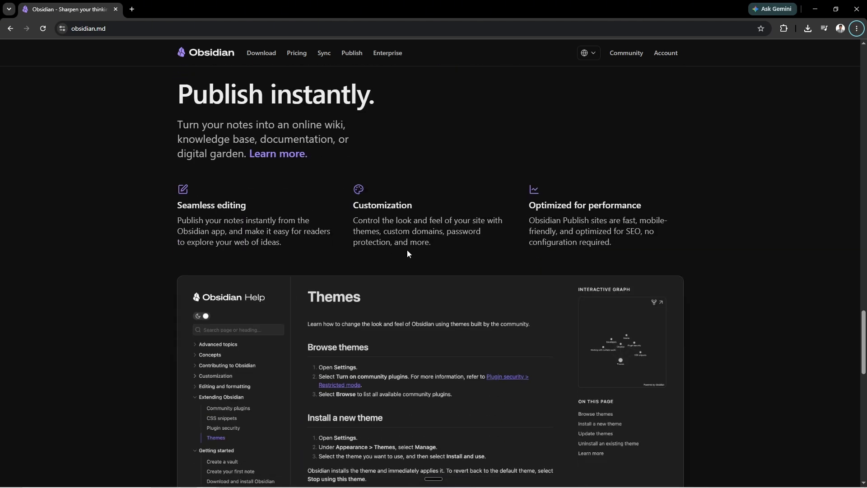
scroll(410, 255, down, 11)
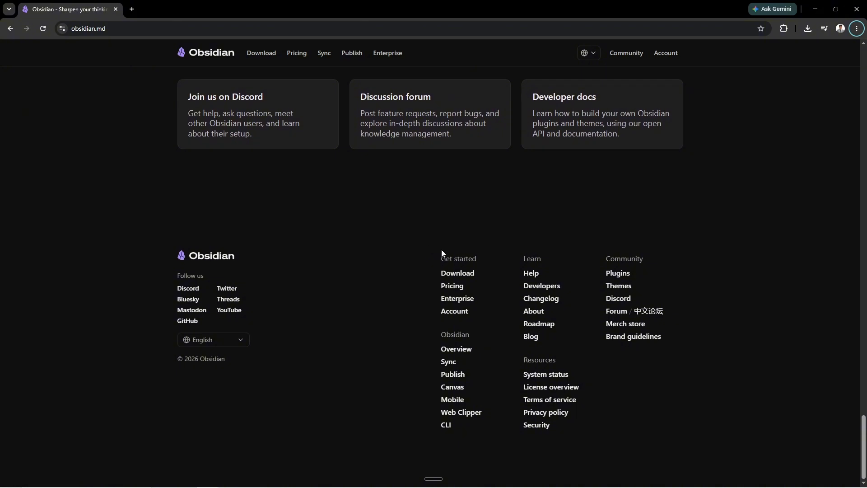
scroll(440, 249, up, 7)
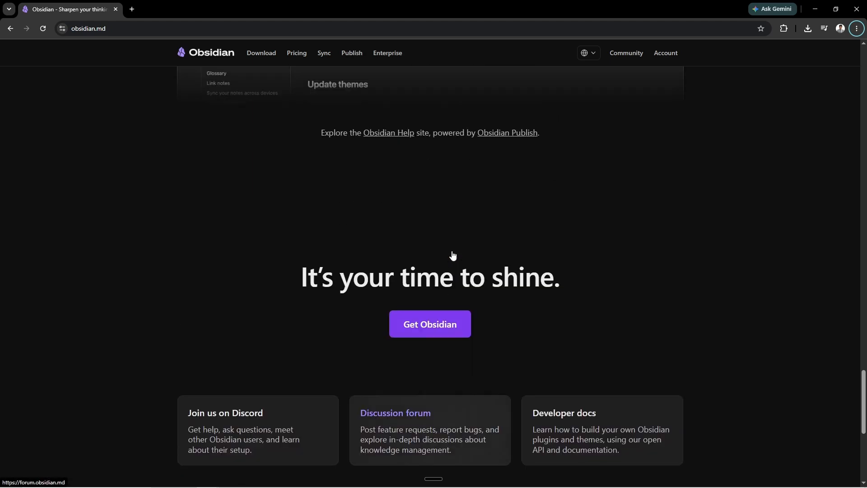
scroll(453, 255, up, 11)
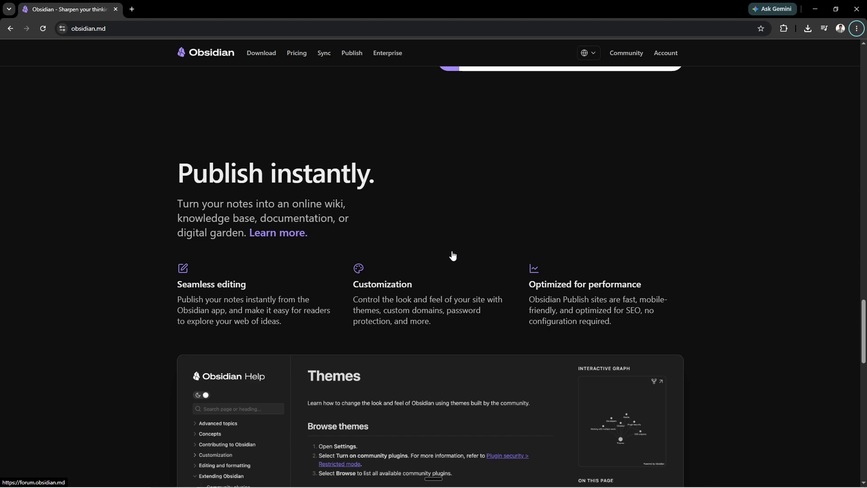
scroll(453, 256, up, 6)
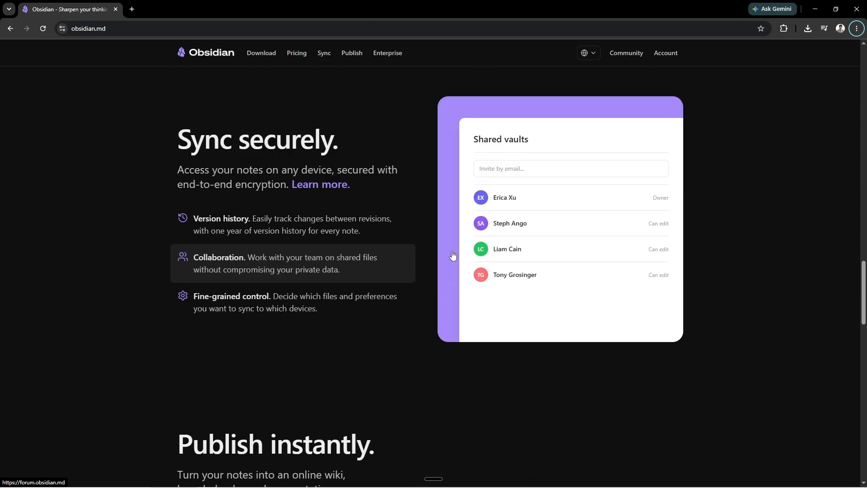
scroll(453, 255, up, 2)
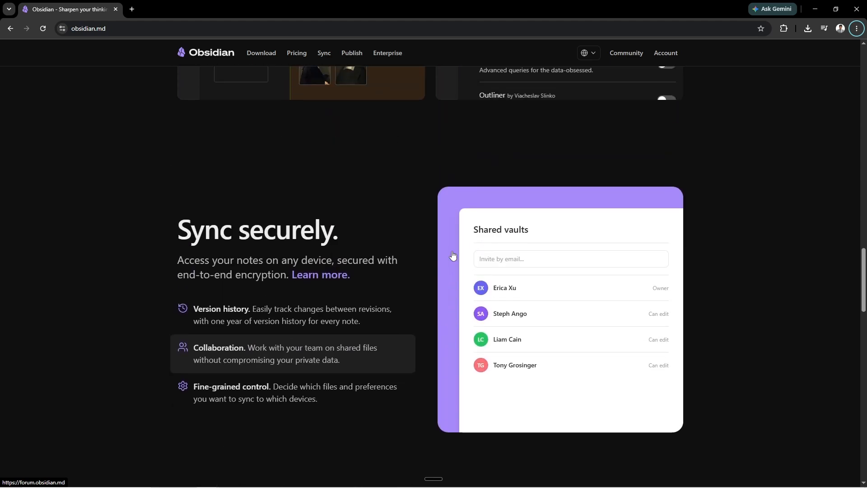
scroll(453, 256, up, 2)
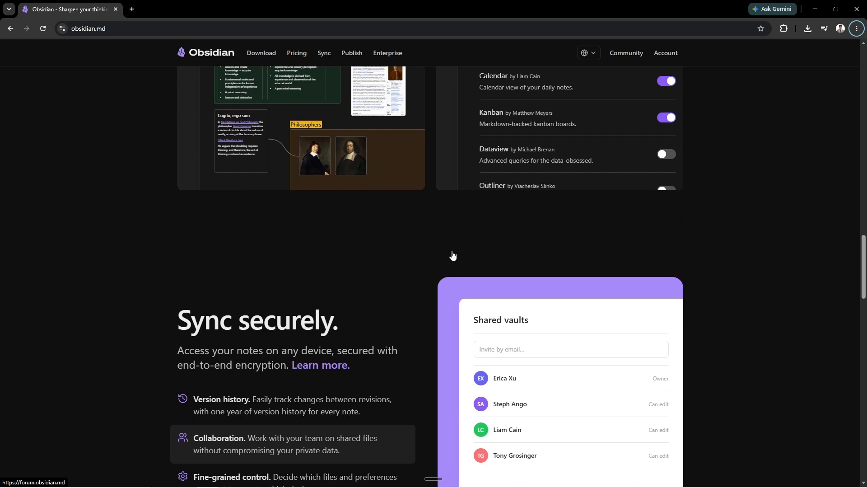
scroll(452, 256, up, 3)
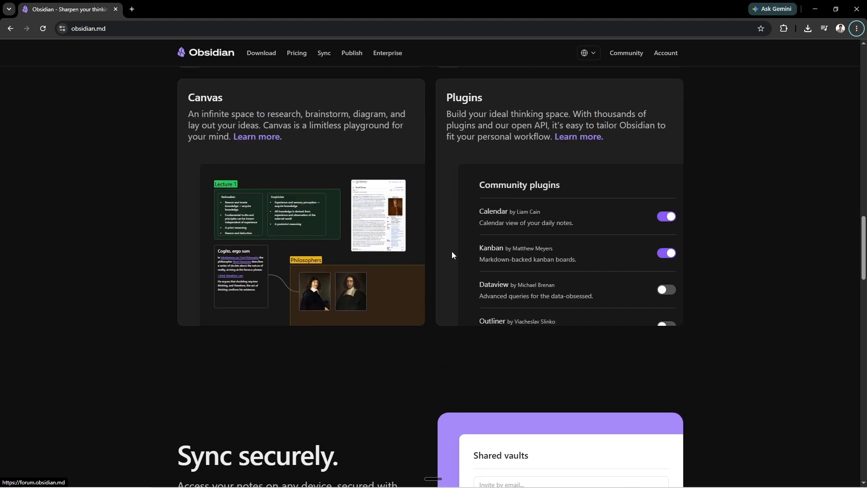
scroll(452, 255, up, 8)
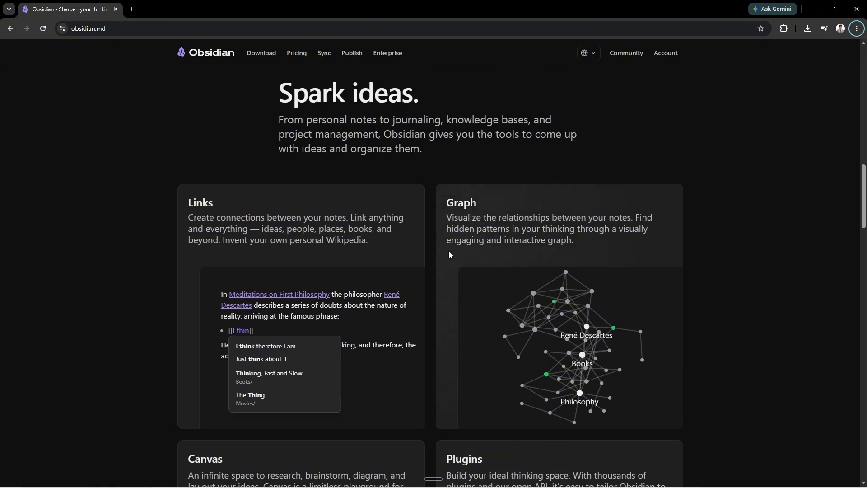
scroll(449, 256, up, 4)
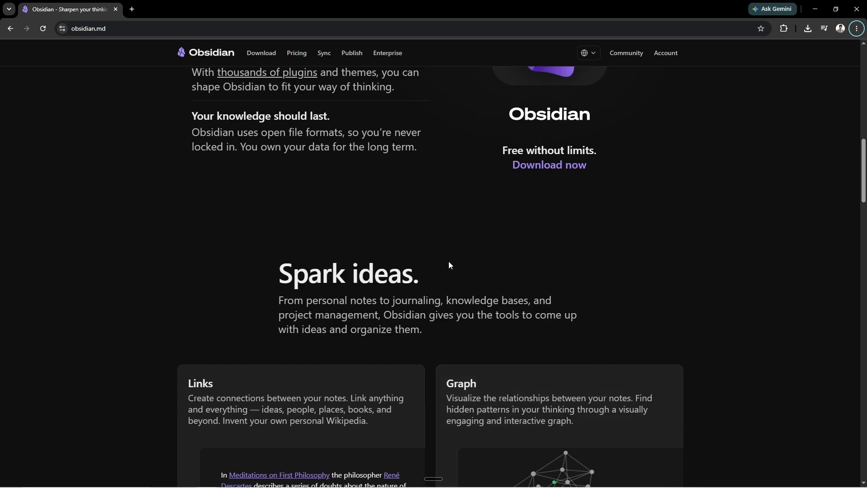
scroll(448, 262, up, 4)
scroll(446, 264, up, 2)
scroll(440, 262, up, 3)
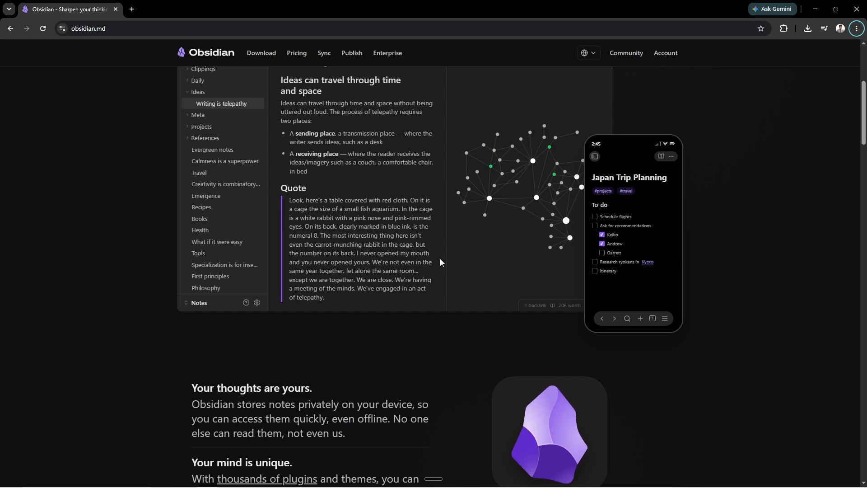
scroll(441, 262, up, 1)
scroll(440, 264, up, 3)
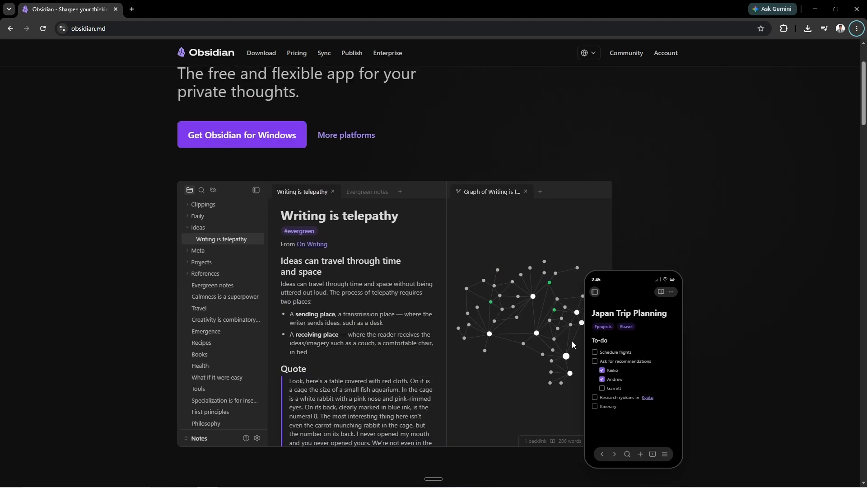
scroll(571, 340, up, 2)
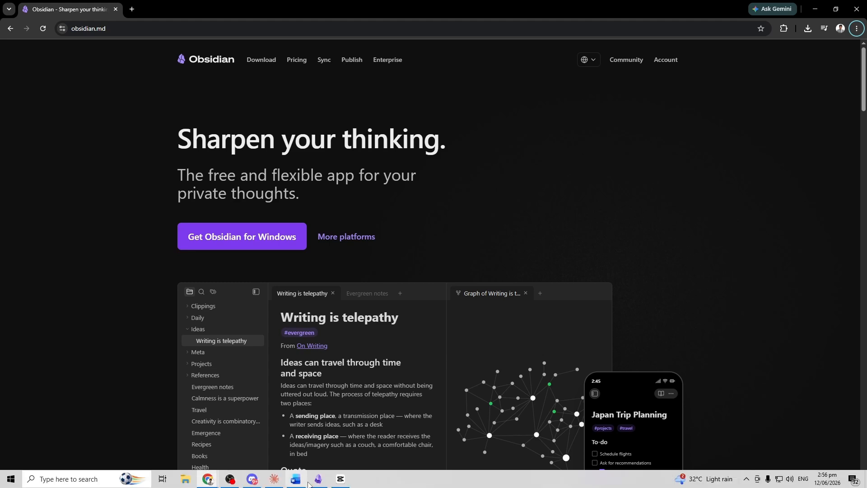
Switch to the Obsidian app and create a new local vault in the Documents folder, using the owner's name as vault name.
click(307, 479)
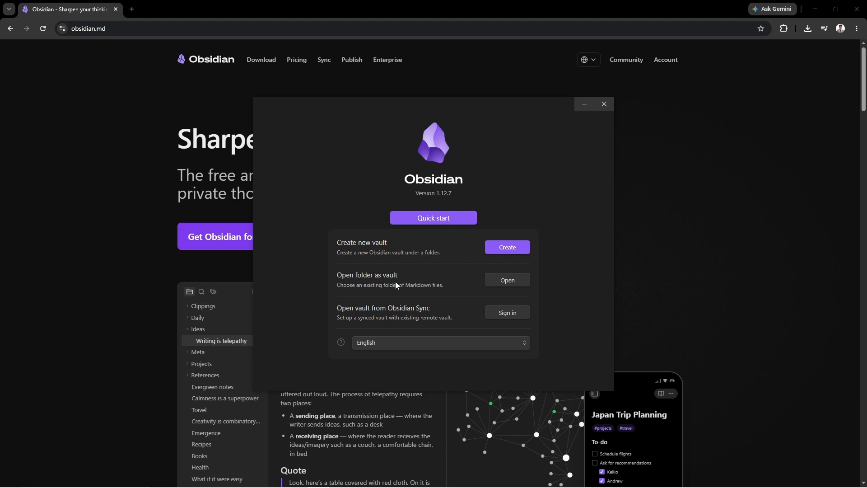
click(512, 251)
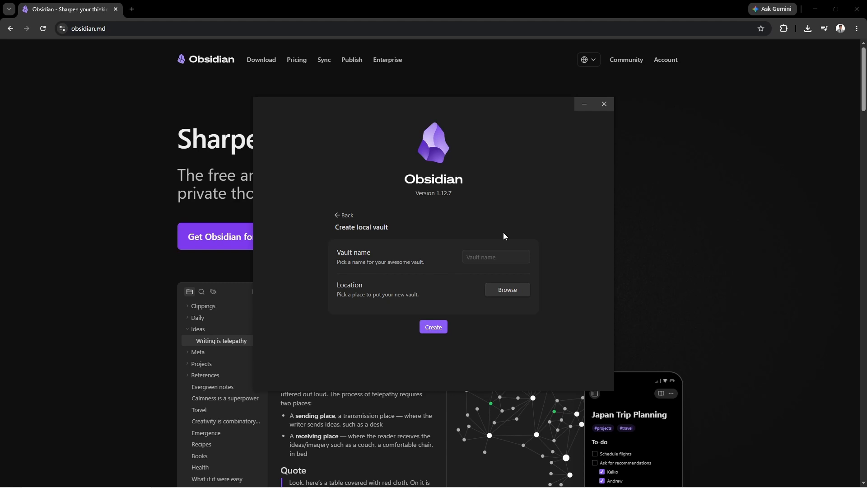
click(505, 257)
text(Collins)
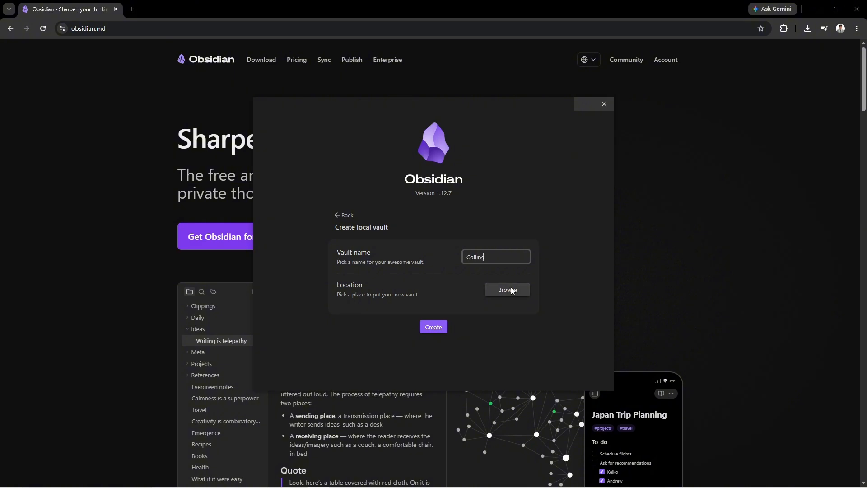
click(513, 290)
key(Return)
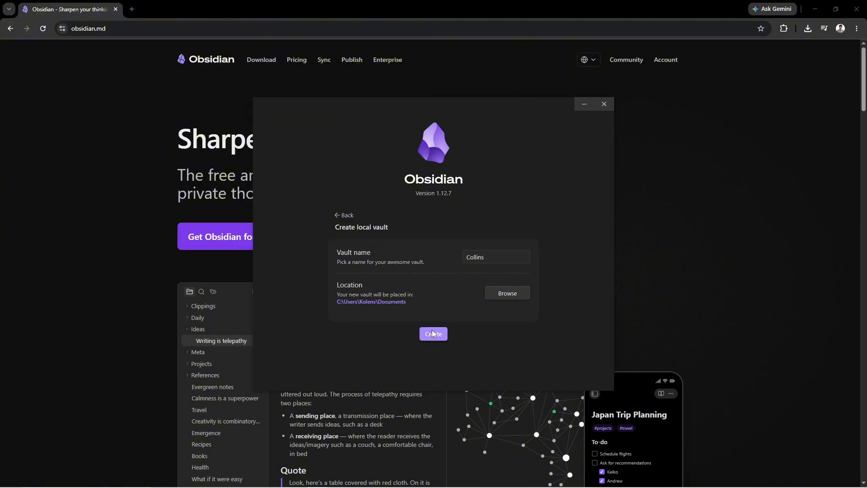
click(432, 332)
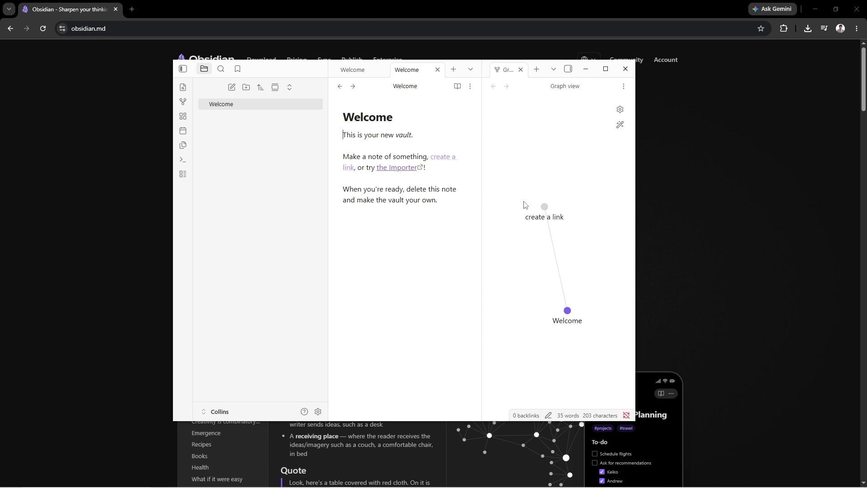
Create a new note in the vault and title it "My First Note".
click(231, 87)
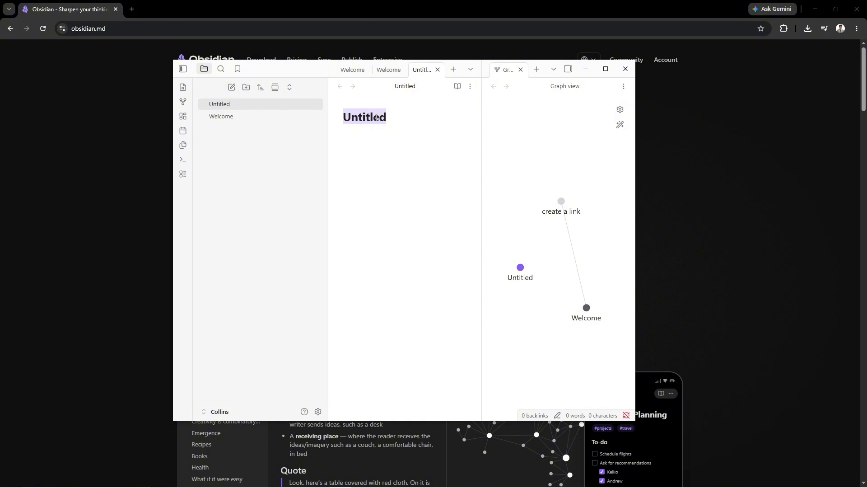
text(M)
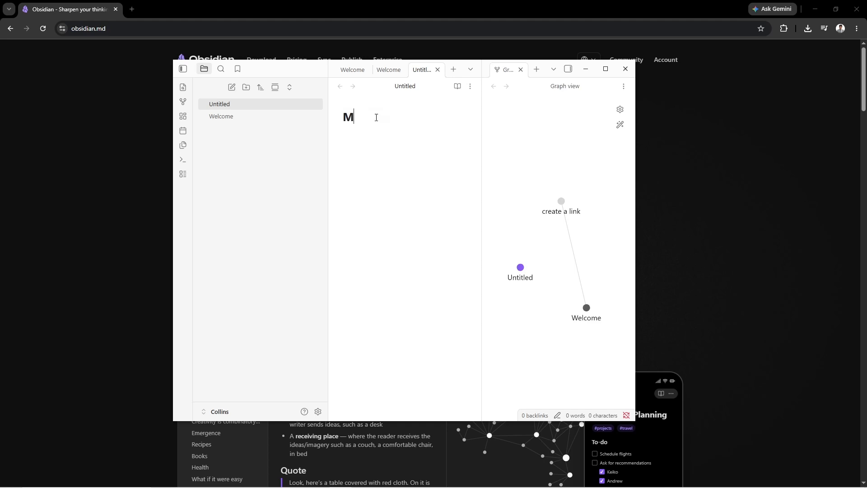
text(y First note)
key(BackSpace)
key(BackSpace)
key(BackSpace)
key(BackSpace)
text(Note)
key(Return)
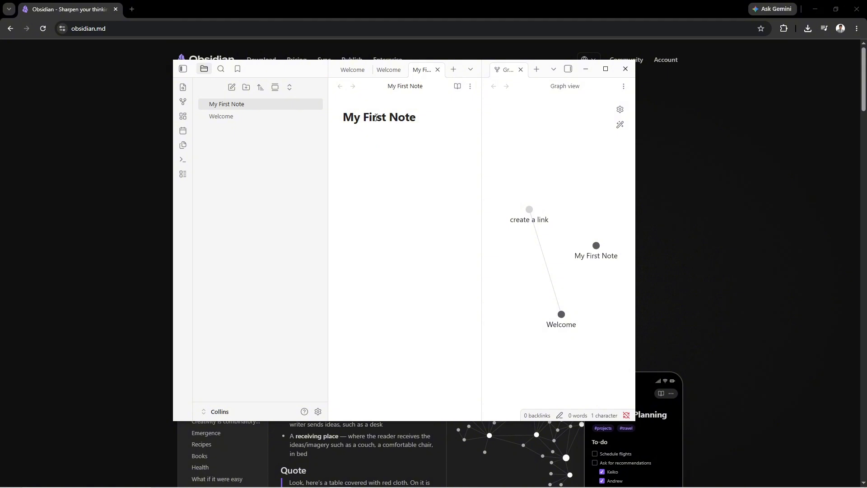
Add a level-one heading "heading 1" and a level-two heading "heading 2" to the note in Markdown.
text(# )
text(heading 1)
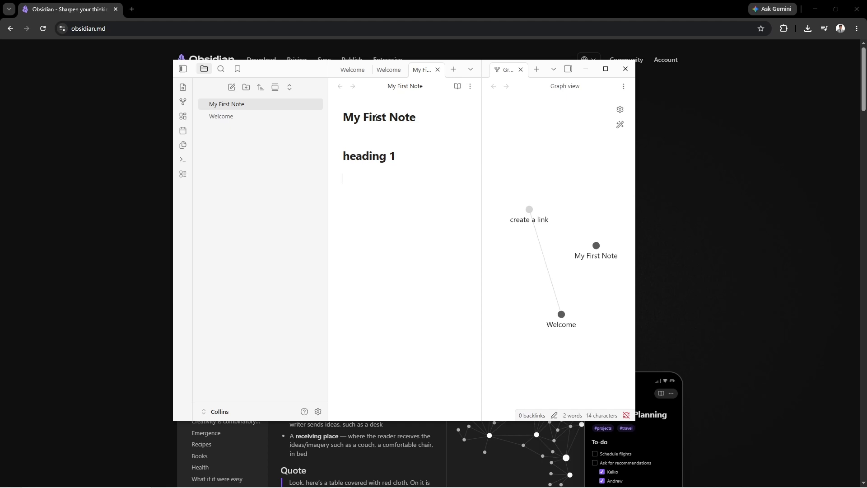
text(## heading 2)
key(Return)
key(Return)
key(Return)
Below the headings, add a bold line "bold Text" and an italic line "italic" using Markdown asterisks.
text(**bold Text)
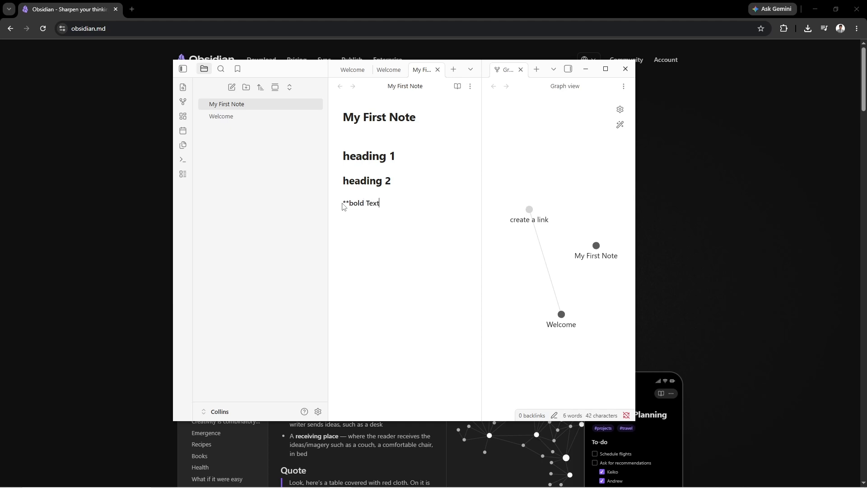
text(**)
key(Return)
text(*ital)
text(ic*)
key(Return)
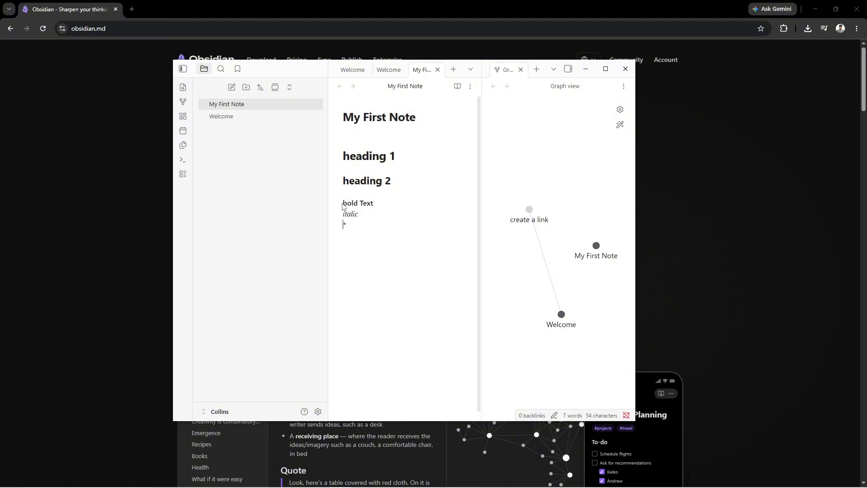
key(BackSpace)
key(Return)
Add a bullet item "bullet 1" and a numbered item "number list" below the italic line, ending the list.
text(- bullet 11. number lst)
key(Return)
text(2.)
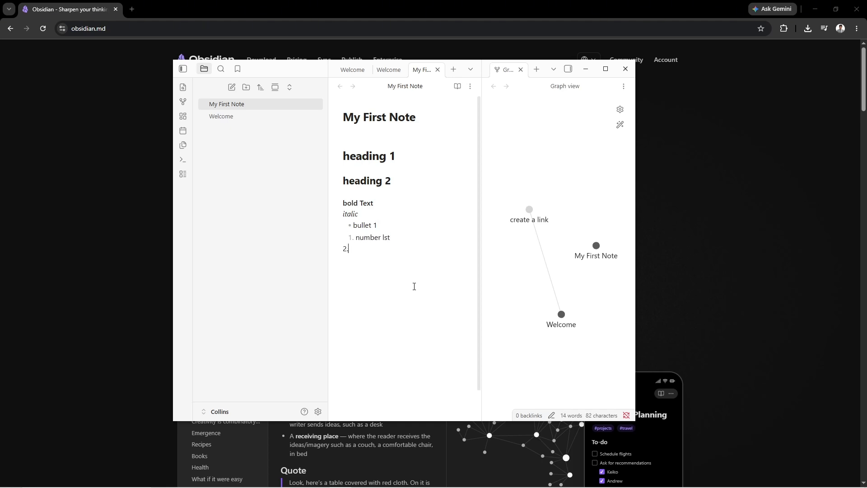
key(BackSpace)
key(BackSpace)
key(BackSpace)
key(BackSpace)
key(BackSpace)
text(ist)
key(Return)
key(Return)
key(Return)
View the note's raw Markdown in source mode, and turn source mode off again.
click(471, 87)
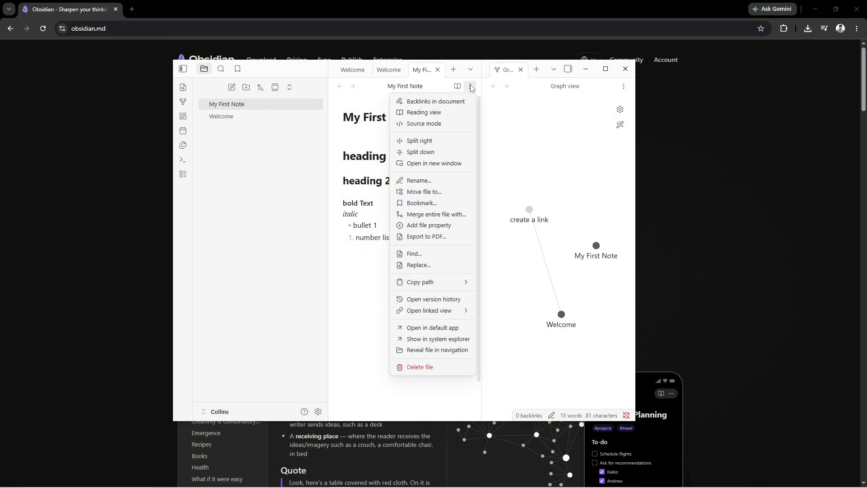
click(445, 123)
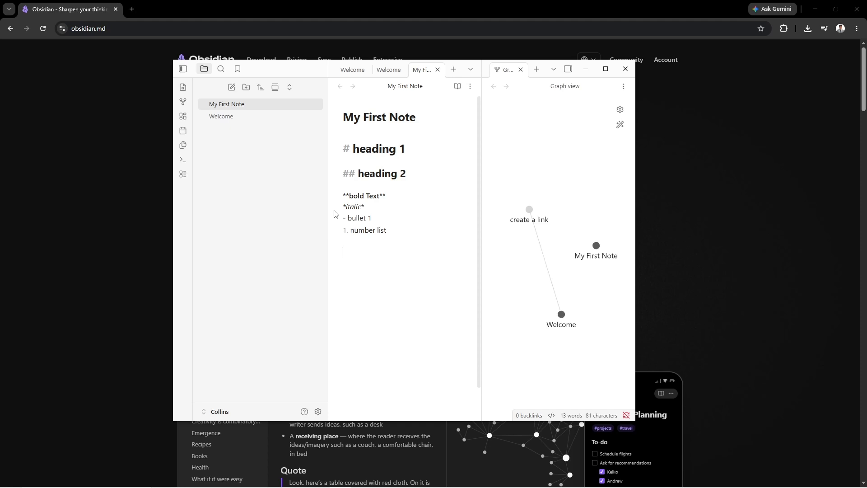
click(470, 86)
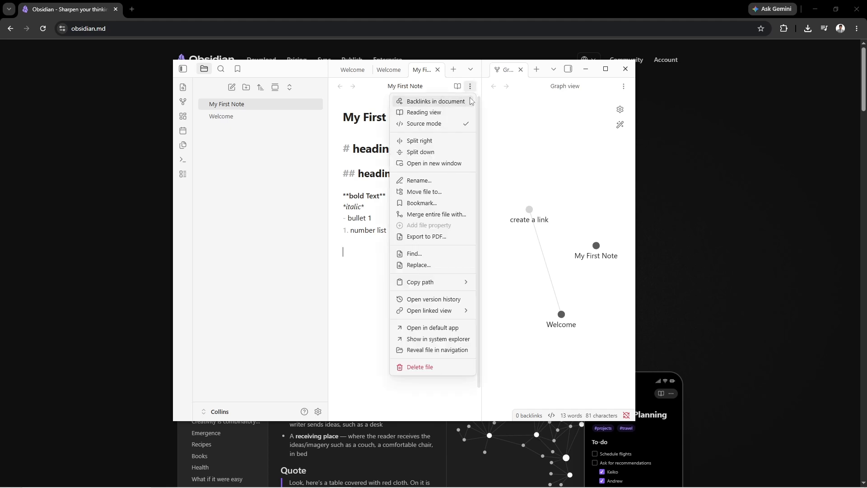
click(457, 123)
click(470, 88)
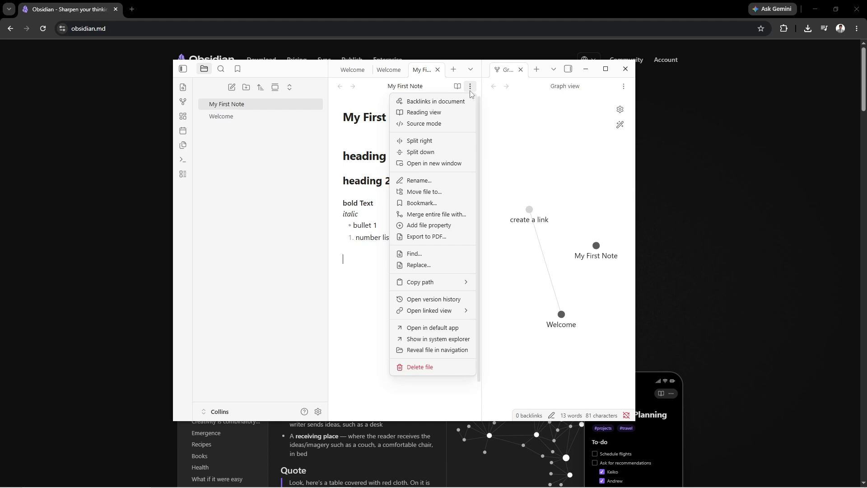
click(345, 282)
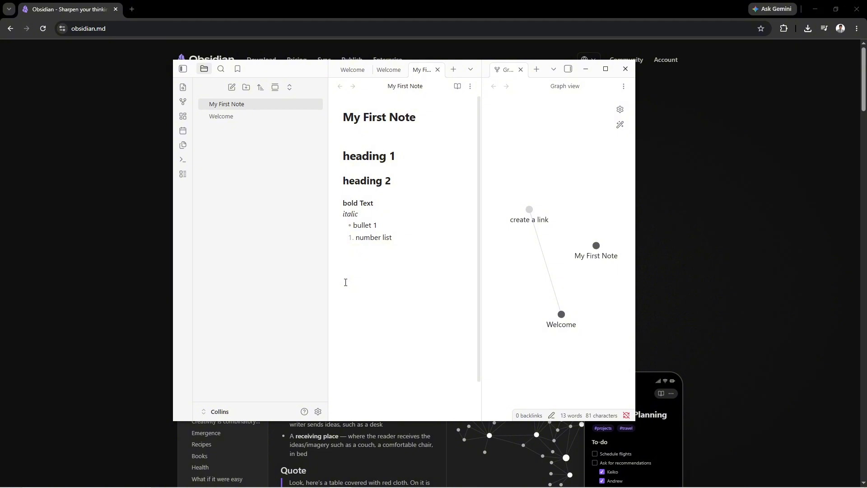
Preview the note in reading view, return to editing, and examine the formatting and paragraph options for the numbered item.
click(387, 209)
click(457, 86)
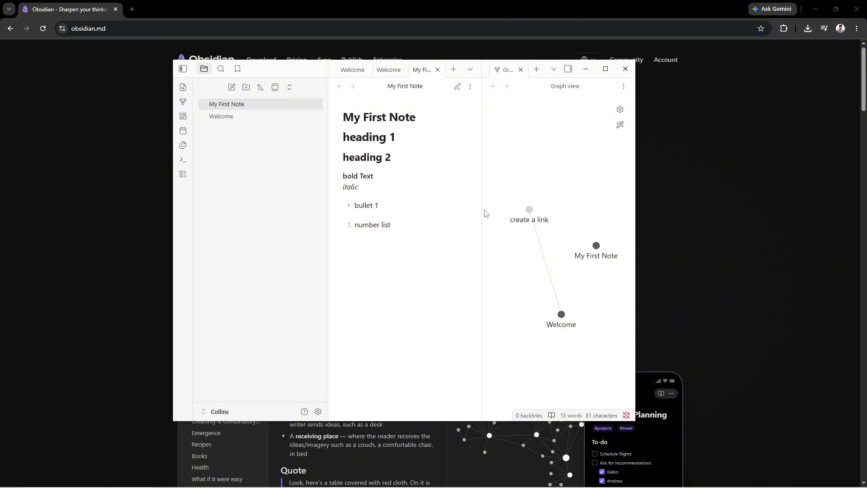
click(469, 87)
click(454, 114)
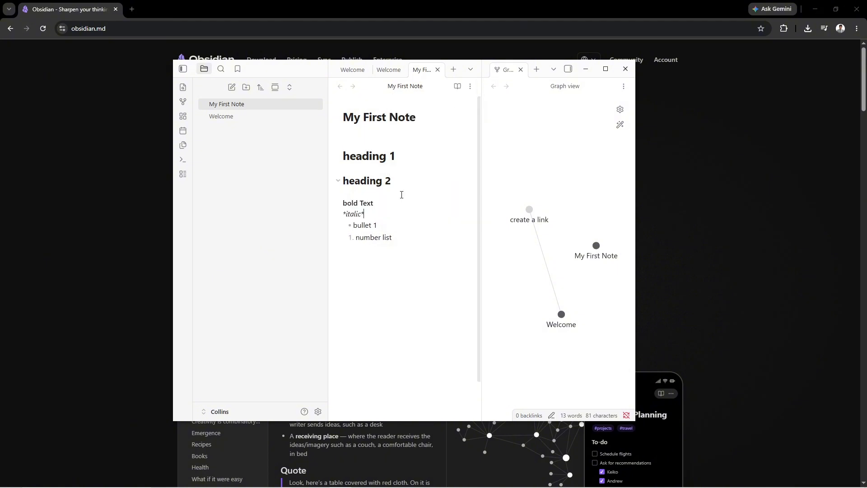
right_click(383, 236)
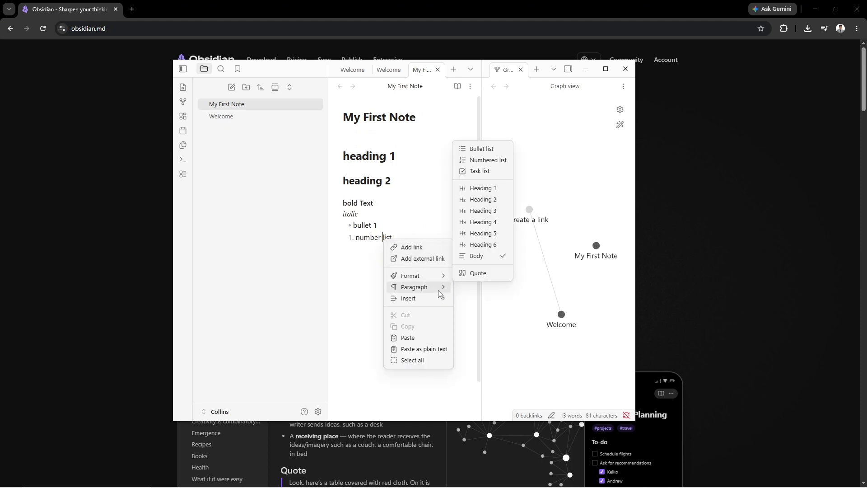
mouse_move(437, 276)
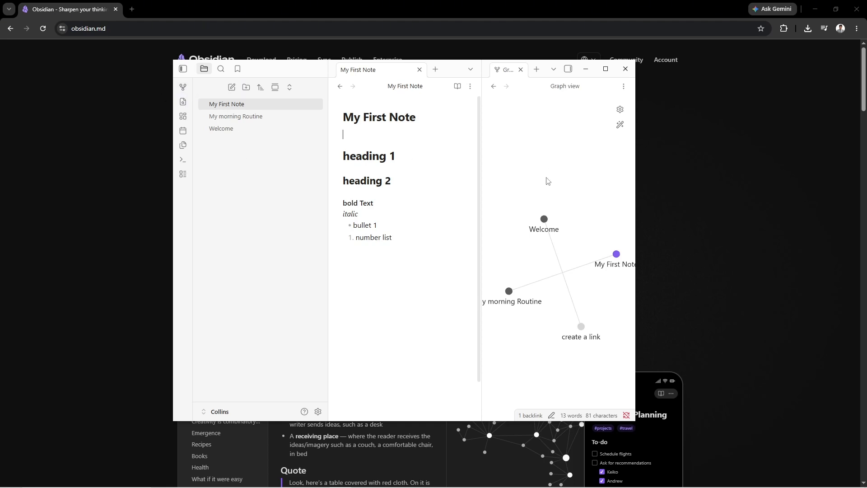
Open the graph view in place of the note and close the duplicate graph tab, leaving a single graph pane.
click(184, 87)
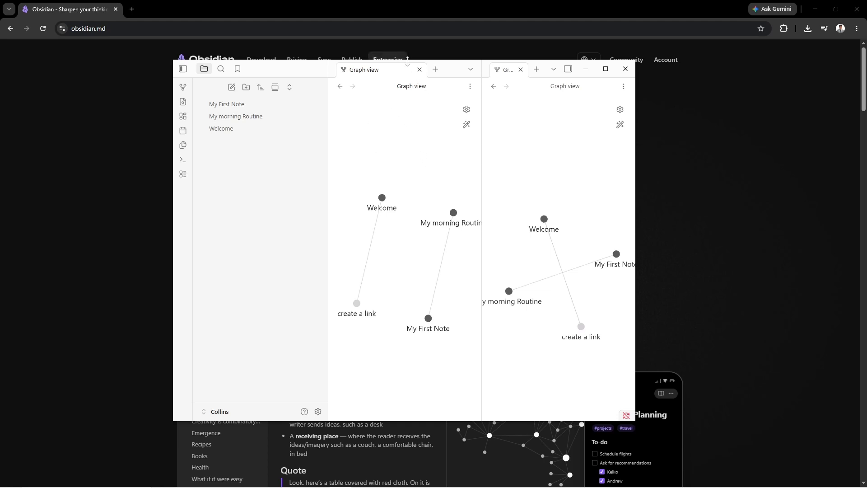
click(419, 70)
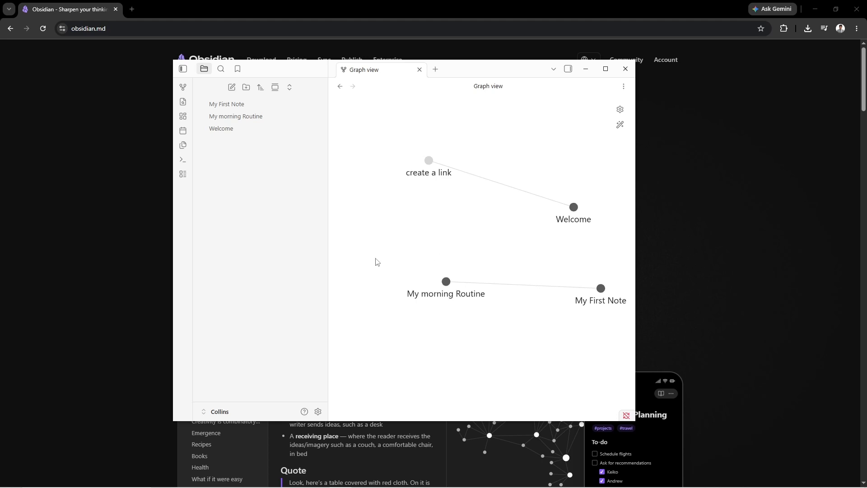
Open the My morning Routine note from its graph node, return to the graph, and play the graph's time-lapse animation.
click(446, 282)
key(ctrl+alt+Left)
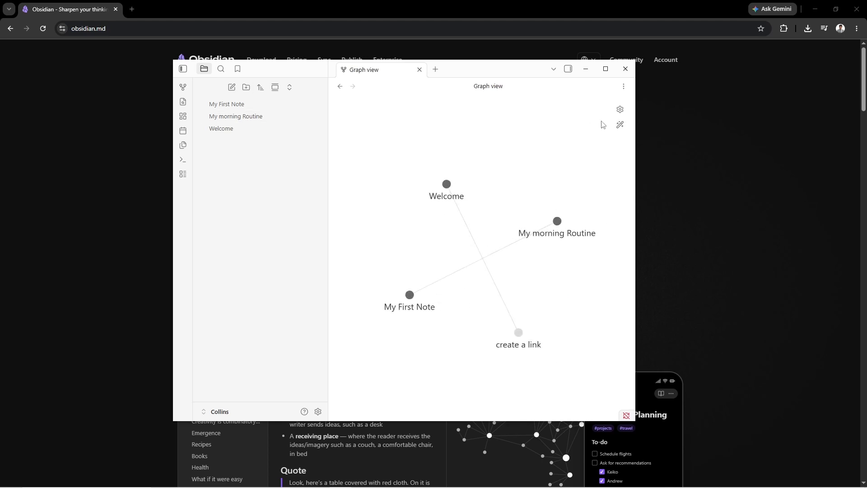
click(619, 124)
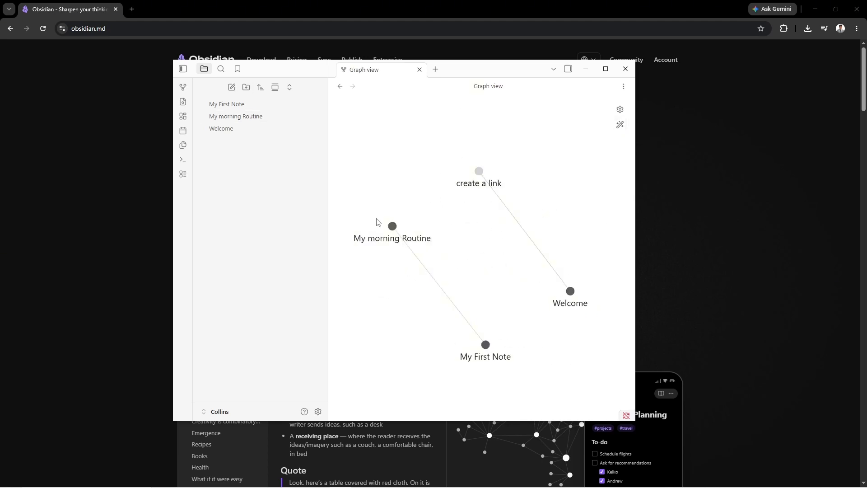
Search the vault's notes for "bold".
click(221, 69)
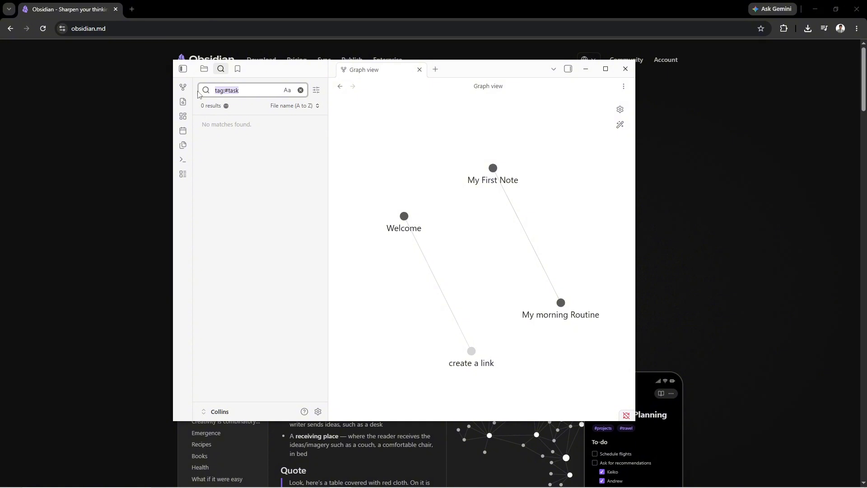
text(bold)
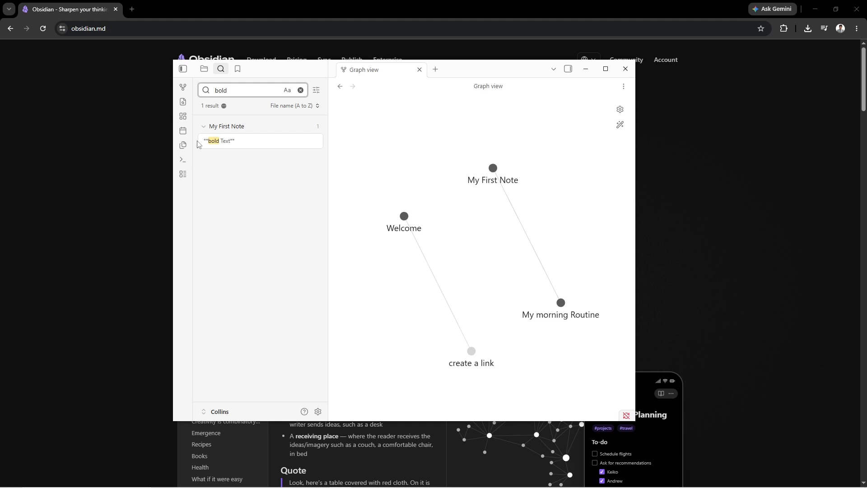
View the note list in the quick switcher and dismiss it without opening a note.
key(ctrl+o)
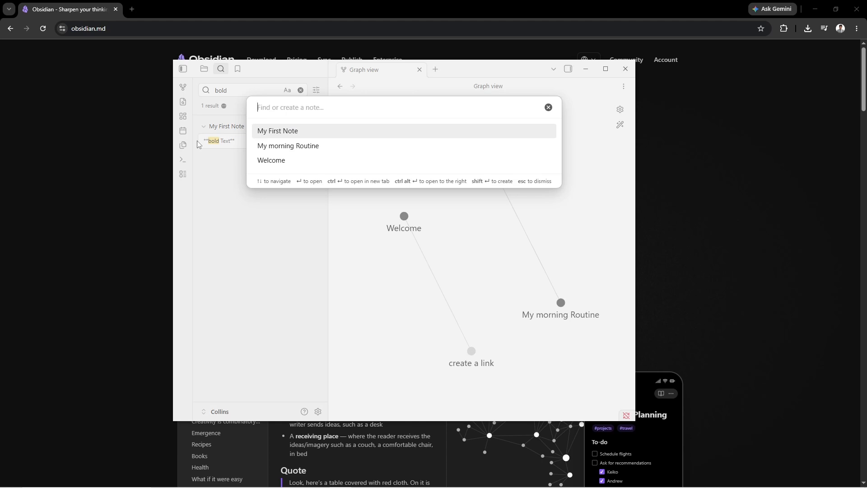
key(Escape)
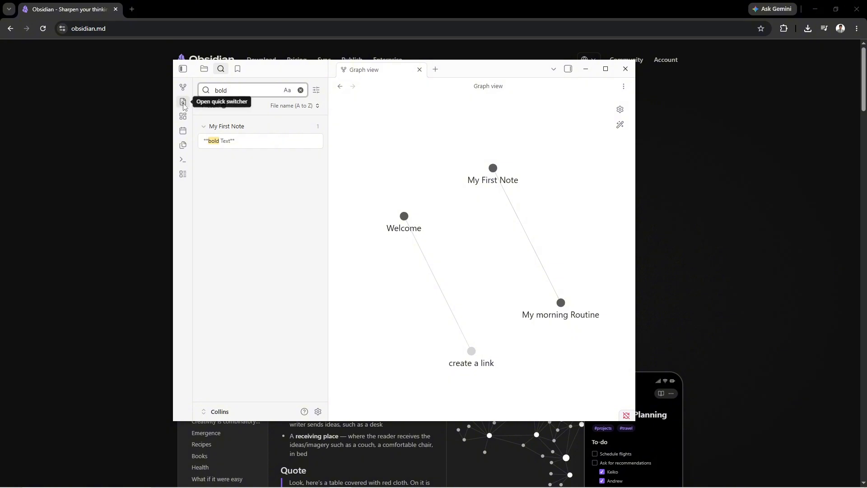
click(183, 102)
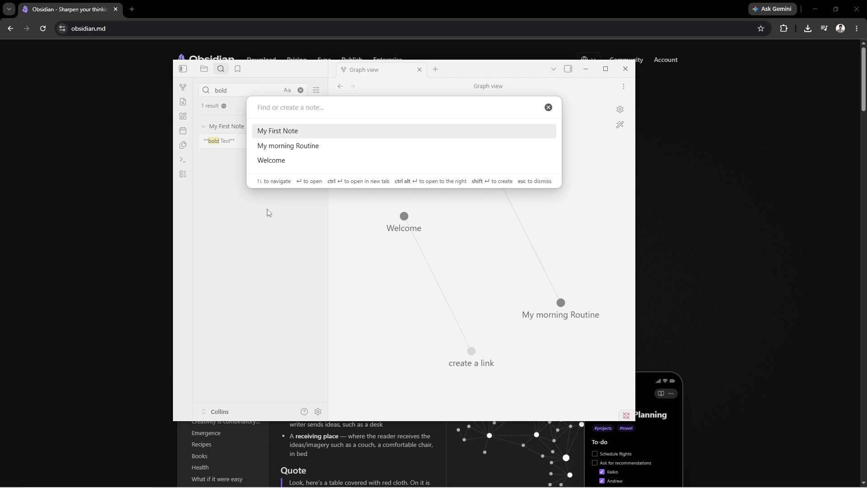
key(Escape)
key(ctrl+a)
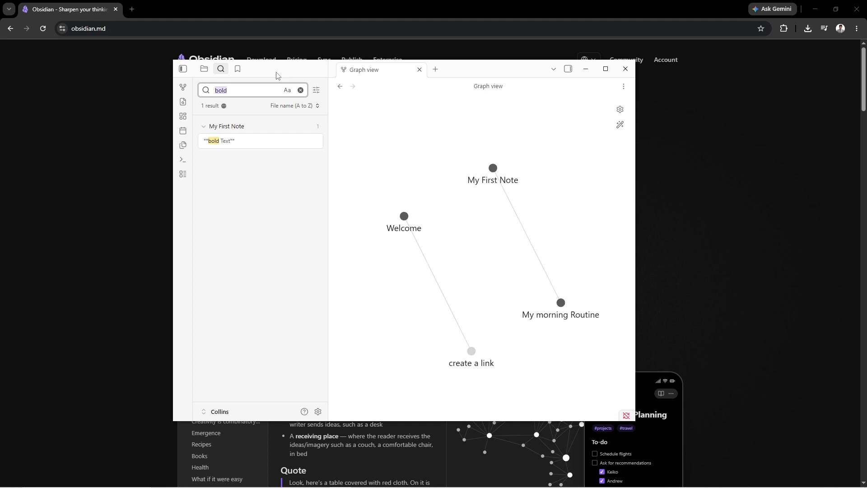
Create a folder named "My first notes", move My First Note and My morning Routine into it, and expand the folder.
click(206, 72)
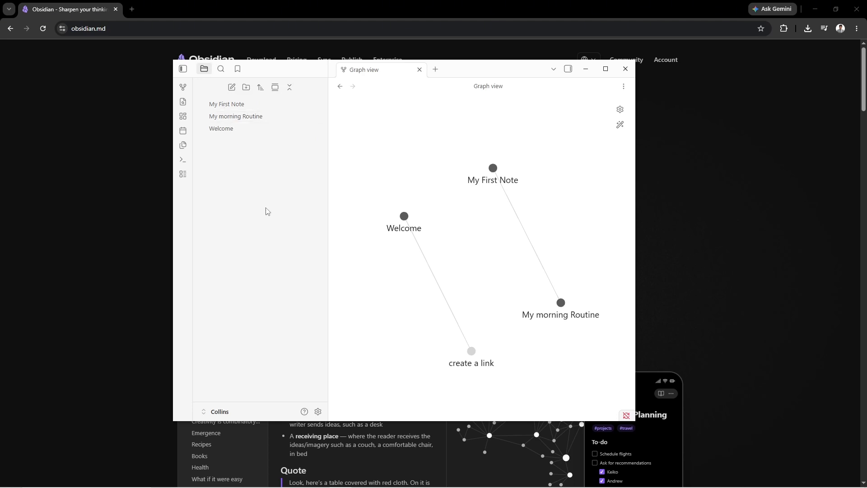
right_click(229, 160)
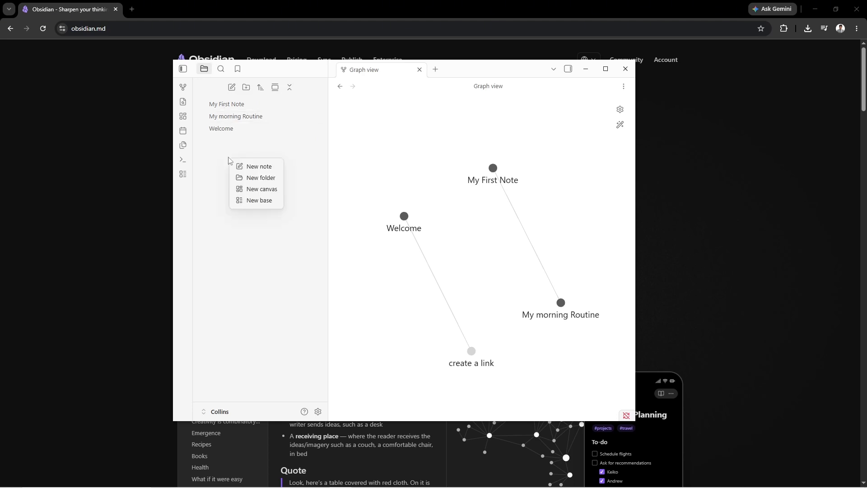
click(252, 178)
text(My first notes)
key(Return)
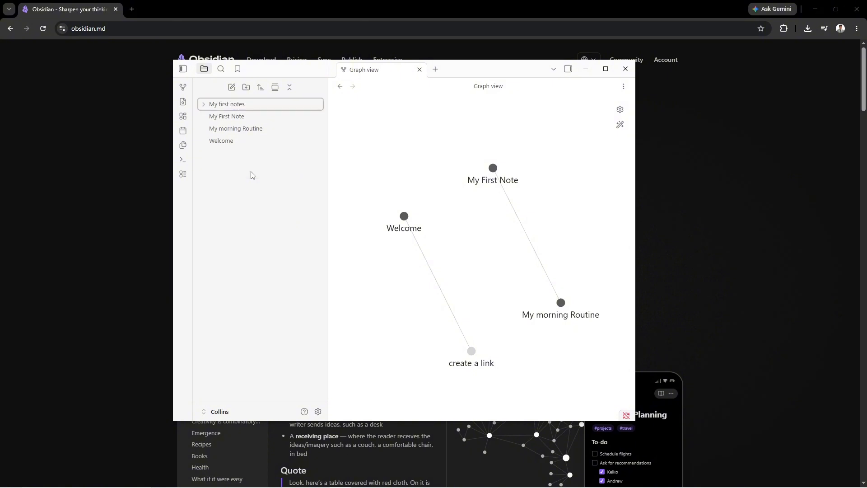
drag(200, 117, 244, 104)
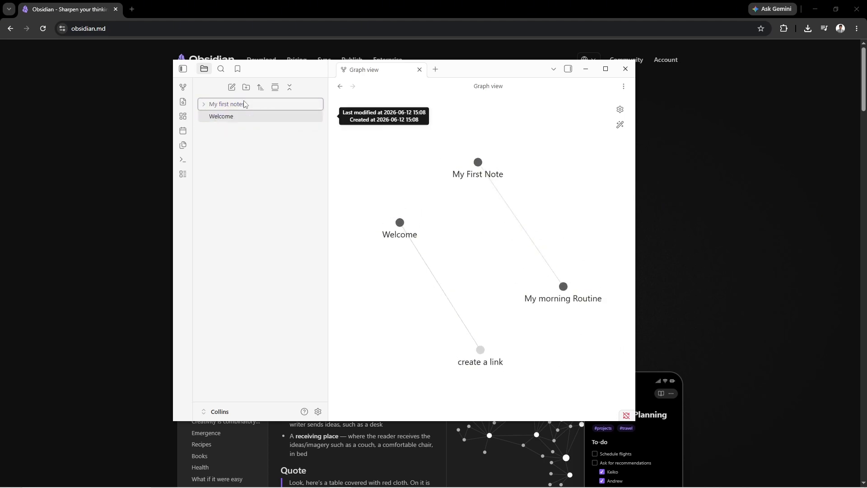
click(244, 104)
Add the tag #heading on the empty line above "heading 1" in My First Note.
click(234, 116)
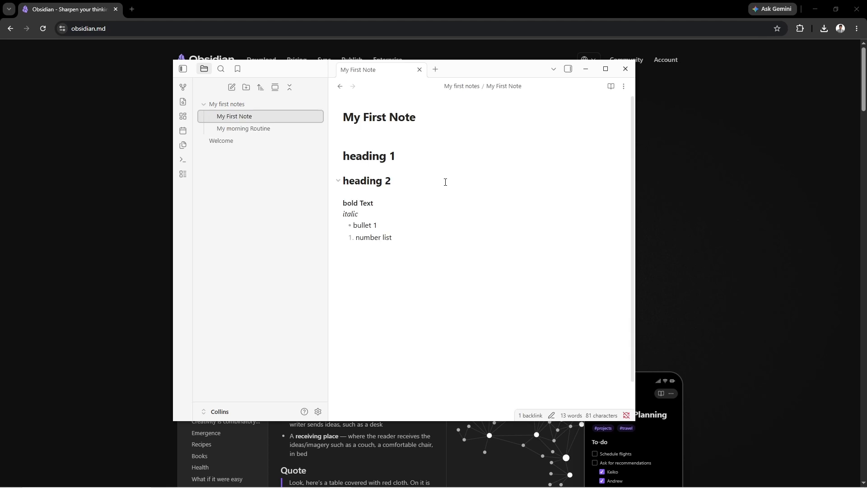
click(398, 136)
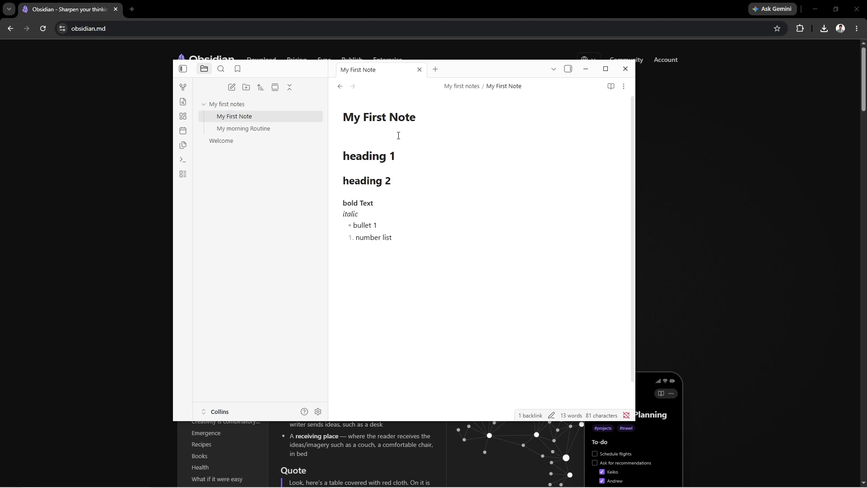
text(#heading)
click(250, 119)
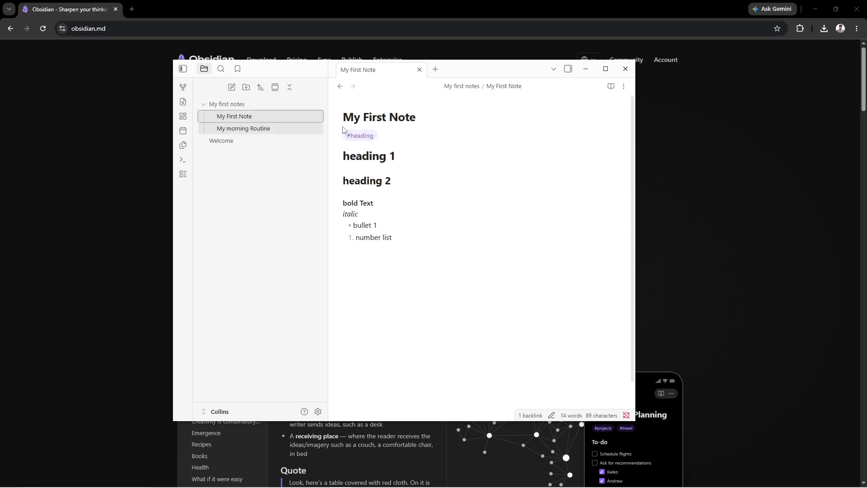
Add the tag #heading to My morning Routine, one blank line below the link to My First Note.
click(298, 130)
key(Return)
key(Return)
text(#heading)
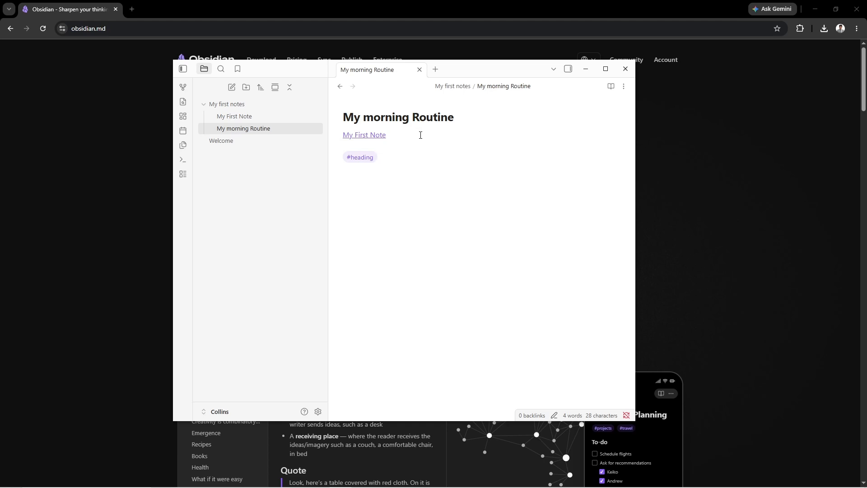
Find all notes tagged #heading by following the tag in My First Note.
click(275, 117)
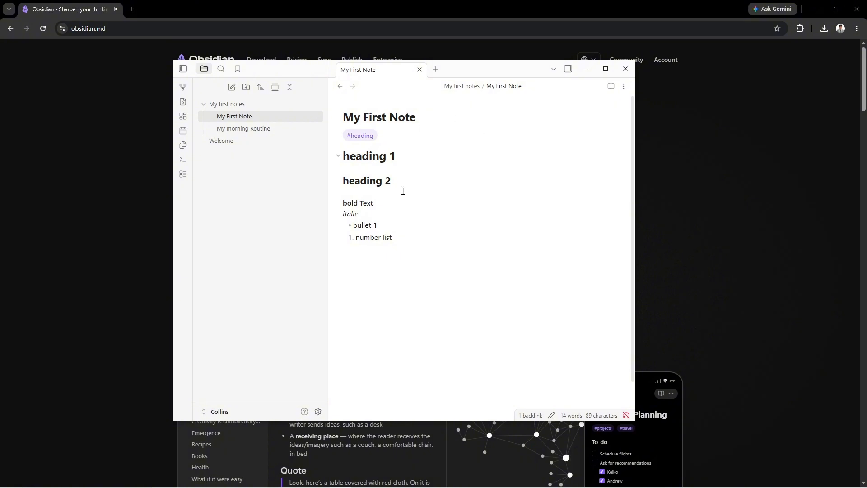
click(365, 137)
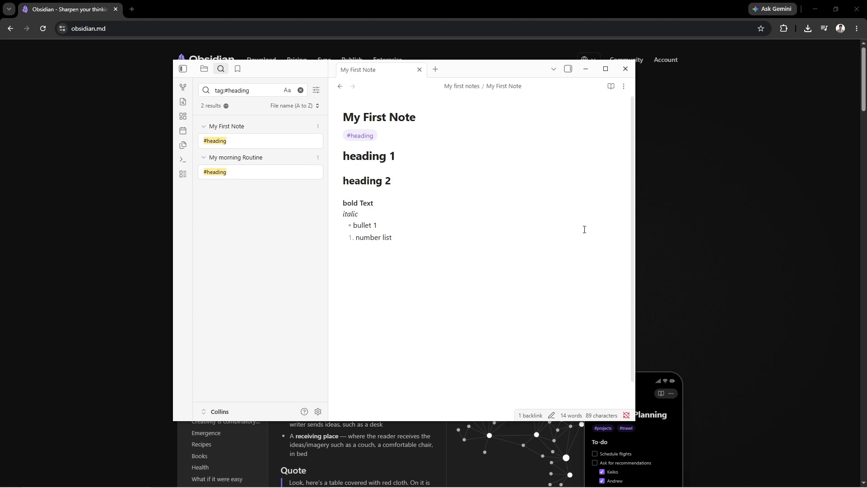
Turn on community plugins in the settings and open the community plugin browser.
click(318, 412)
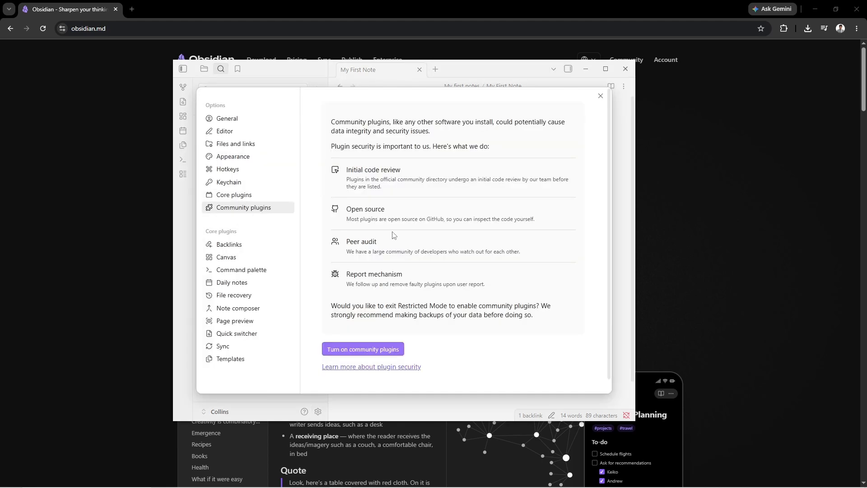
click(365, 348)
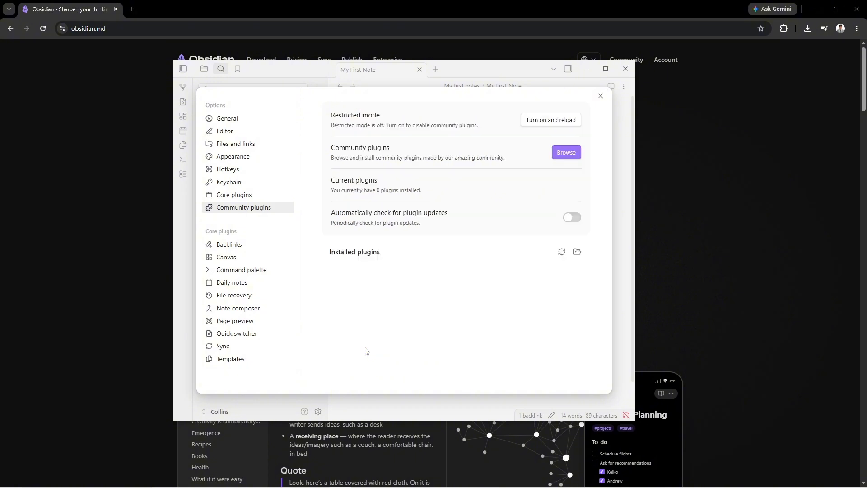
click(567, 155)
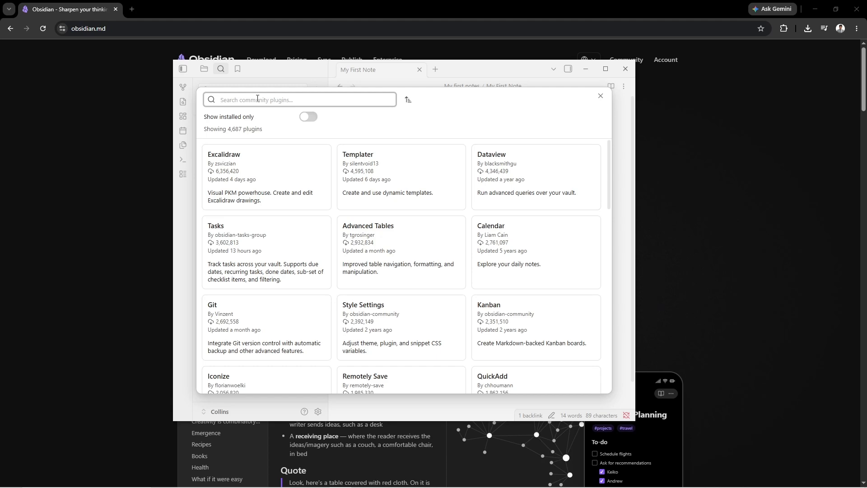
Search the community plugins for "editing tool" and install the Editing Toolbar plugin.
text(editing tool)
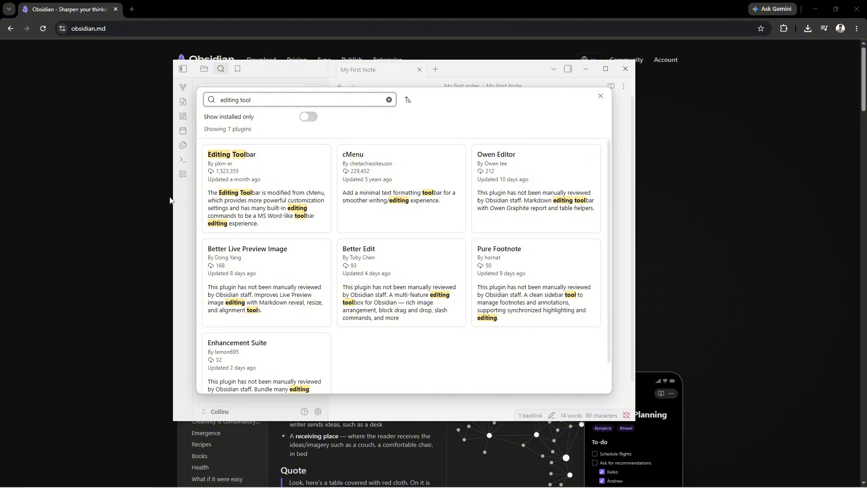
click(283, 168)
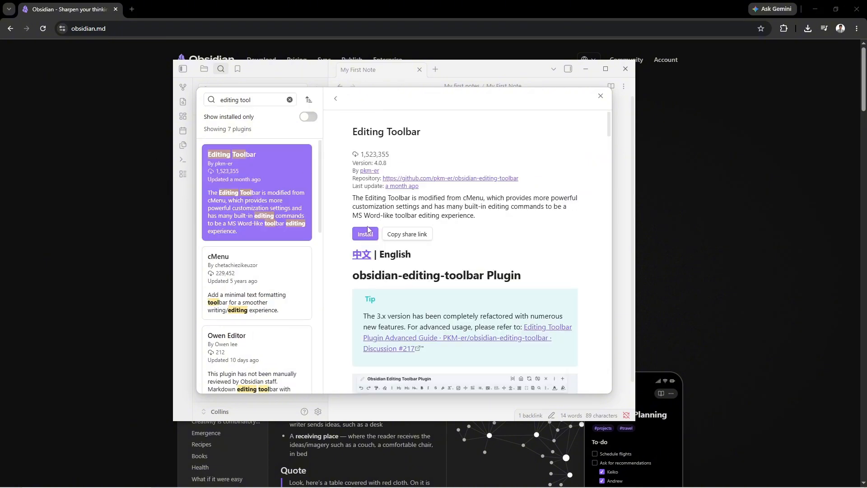
click(366, 233)
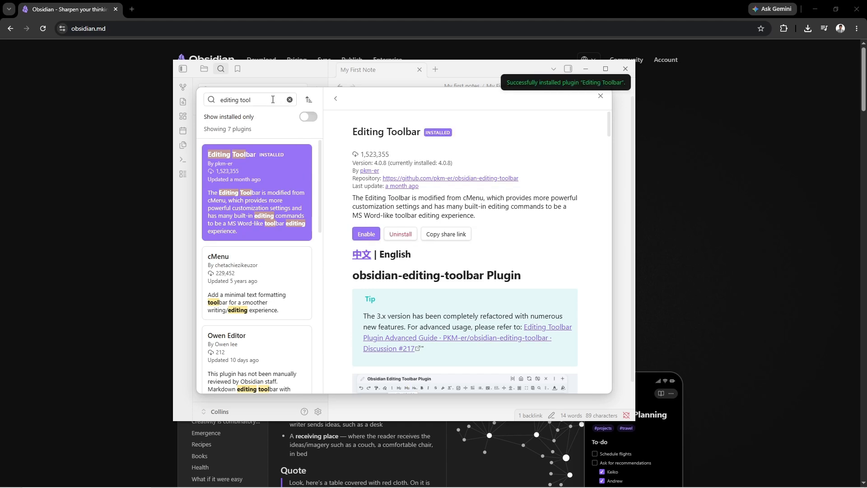
Search the community plugins for "calendar" and install the Calendar plugin.
drag(273, 99, 173, 102)
key(BackSpace)
text(calendar)
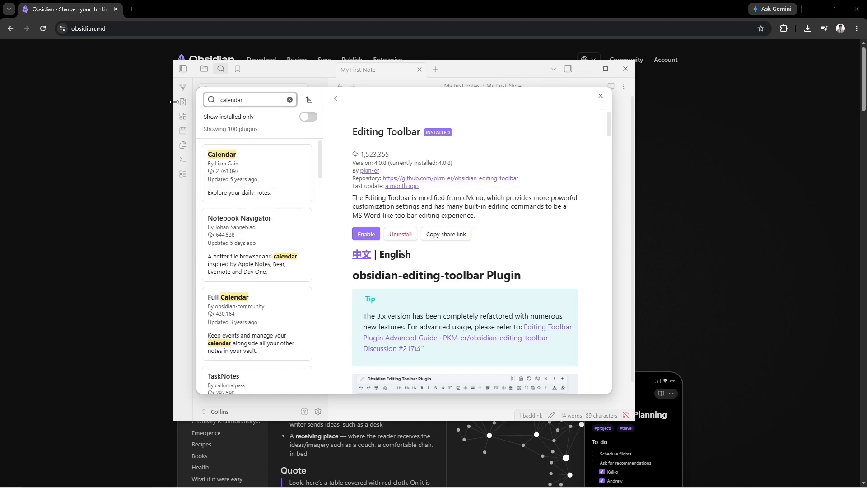
click(266, 176)
click(364, 217)
Search the community plugins for "templater" and install the Templater plugin.
drag(257, 99, 178, 96)
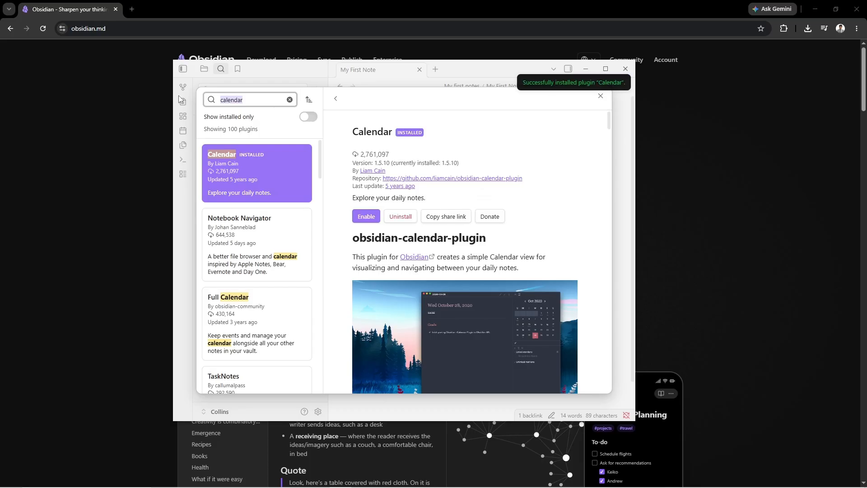
key(BackSpace)
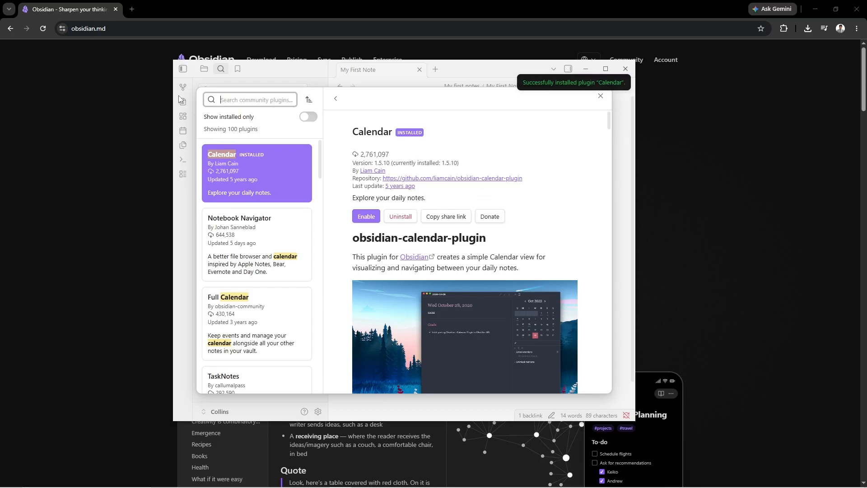
text(templater)
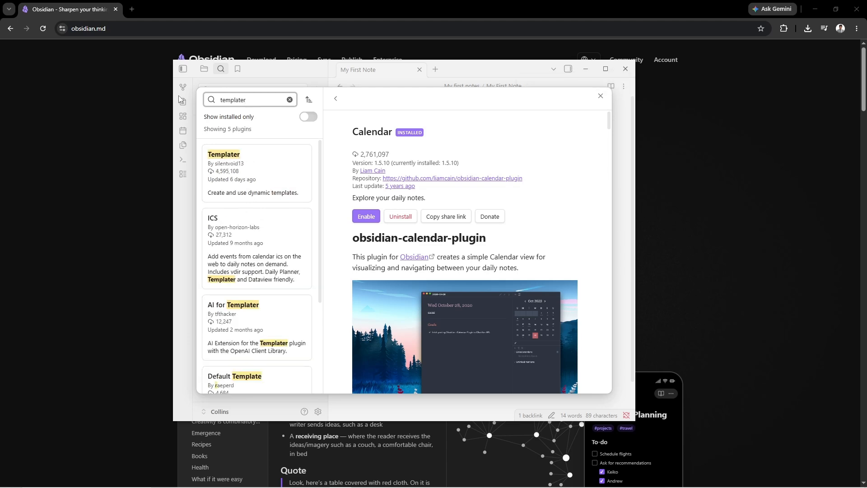
click(265, 150)
click(366, 217)
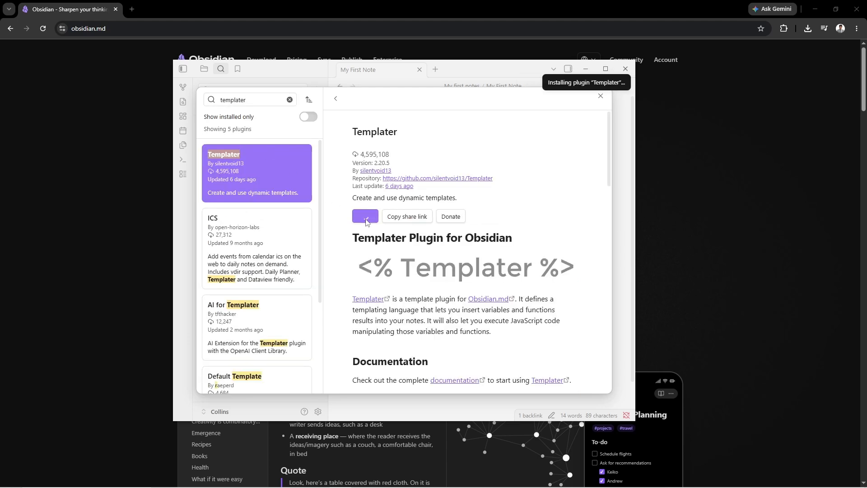
View the Excalidraw plugin's details in the community plugin browser, then return to the community plugin settings.
click(600, 95)
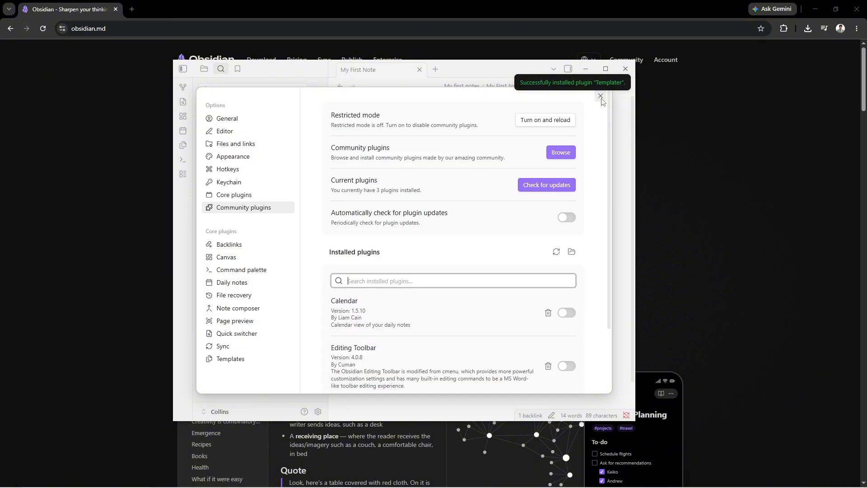
click(561, 152)
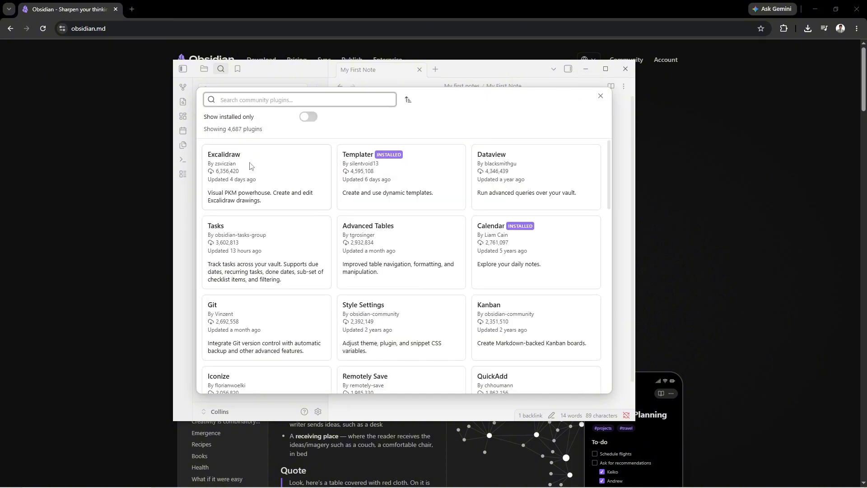
click(250, 165)
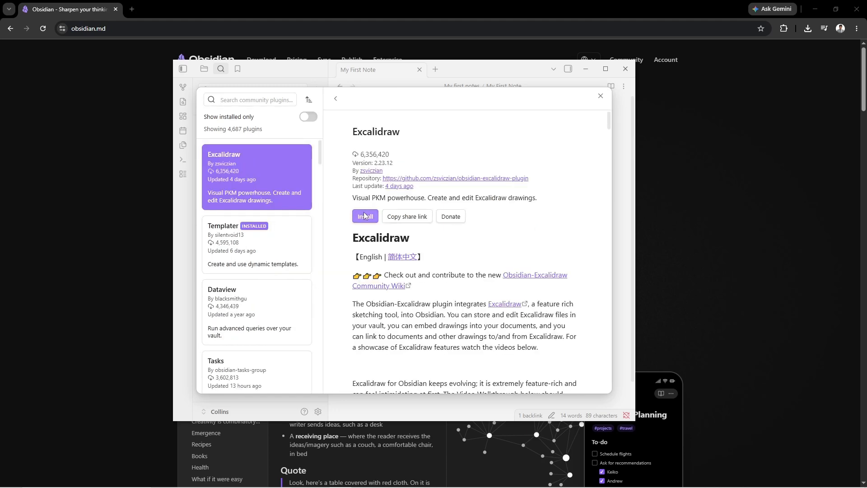
click(600, 96)
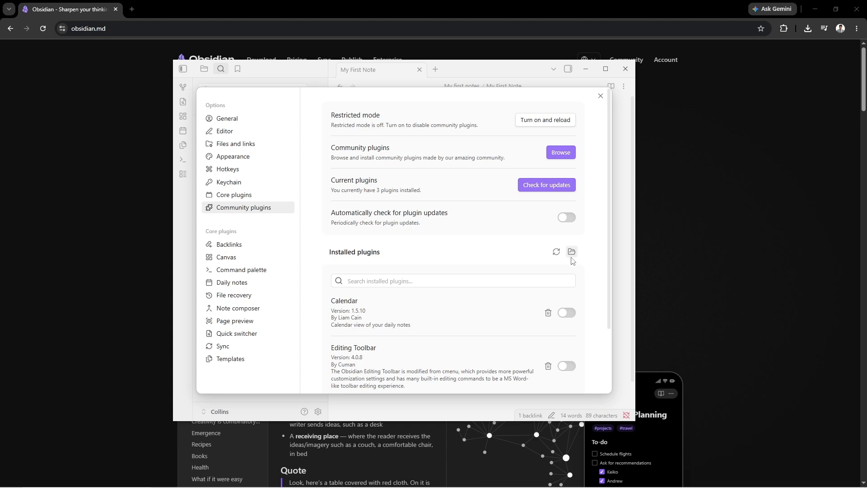
Enable the installed Calendar, Editing Toolbar and Templater community plugins.
scroll(568, 246, down, 2)
click(567, 233)
click(568, 286)
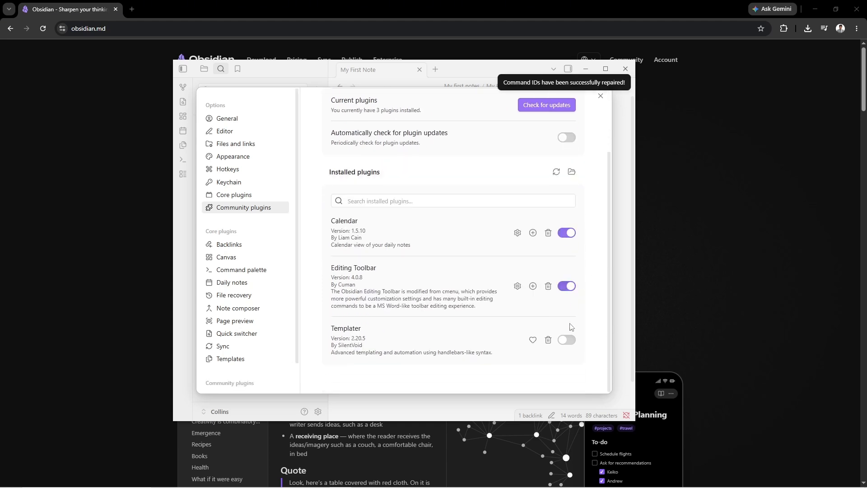
click(568, 344)
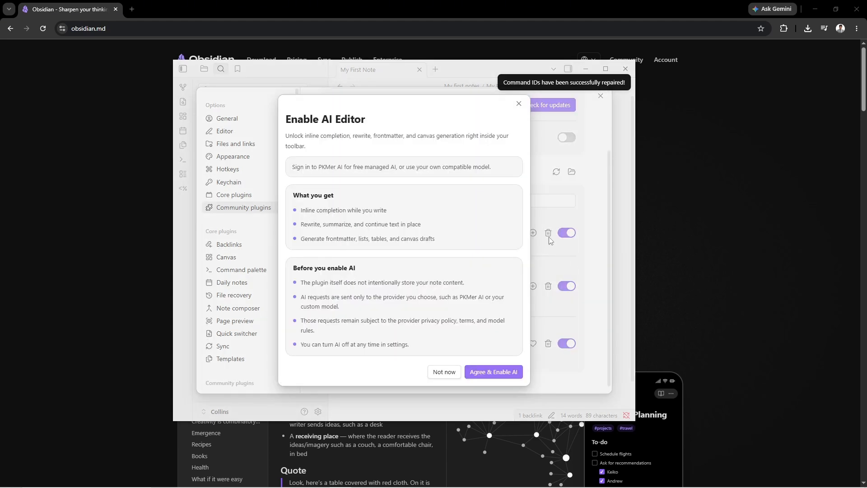